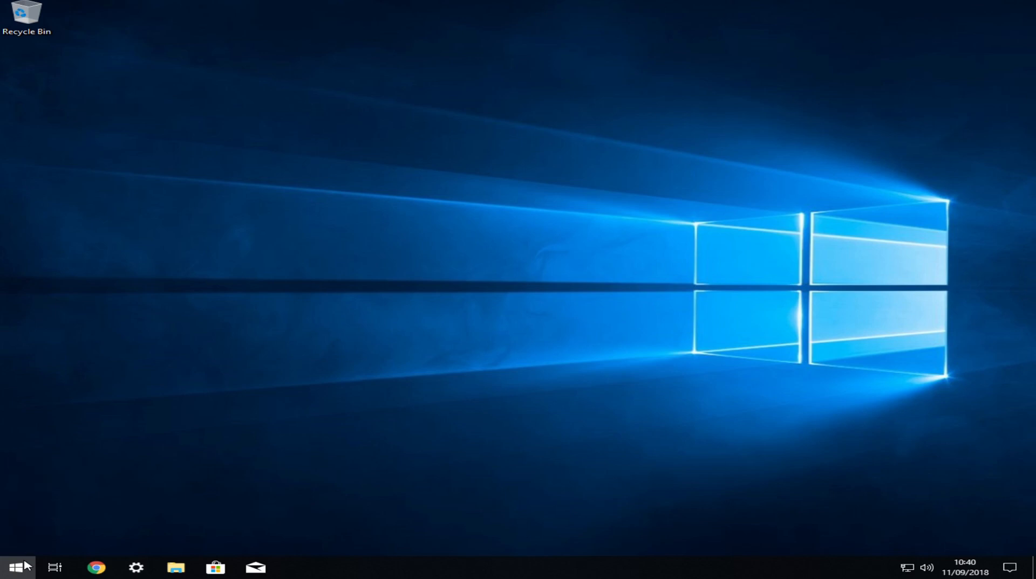
- Open the computer's power options from Start
click(27, 566)
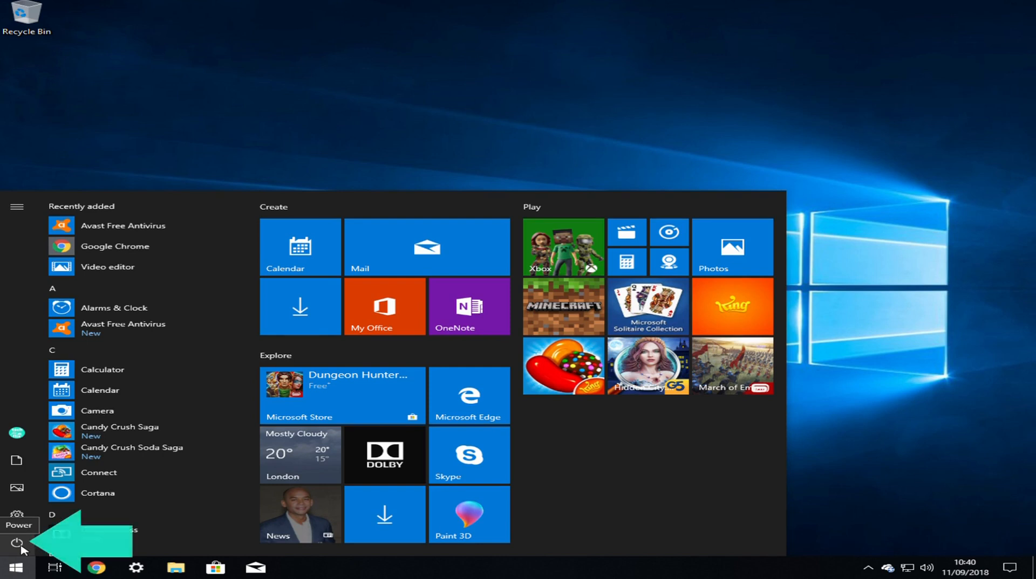
click(18, 543)
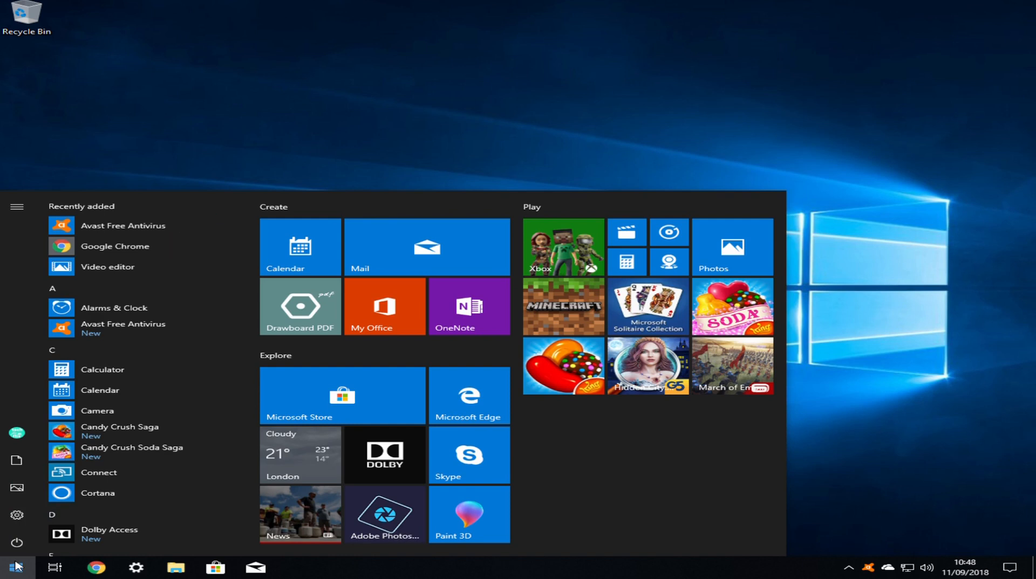
- Start uninstalling Google Chrome and allow the uninstaller to make changes to the device
right_click(169, 246)
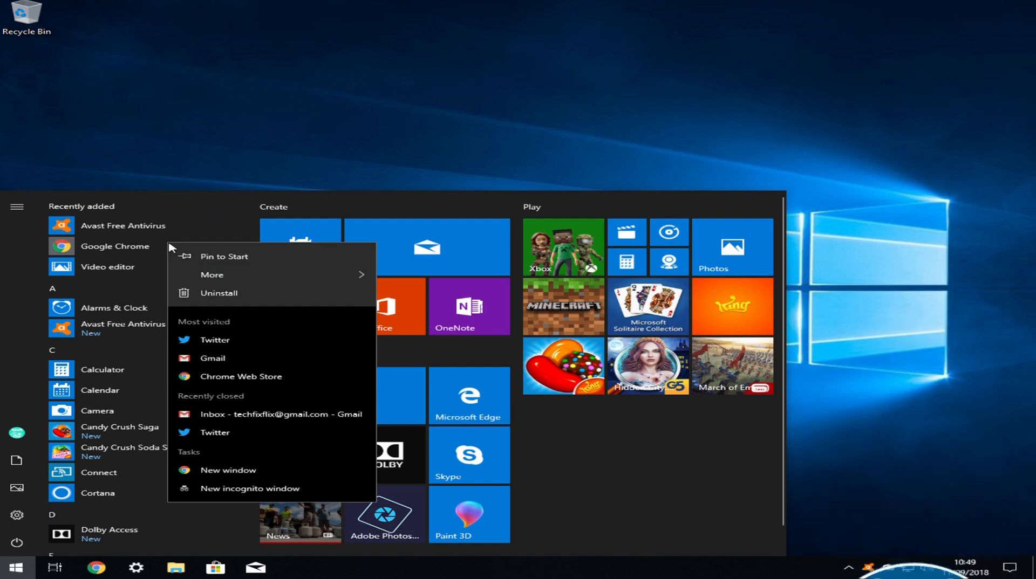
click(302, 295)
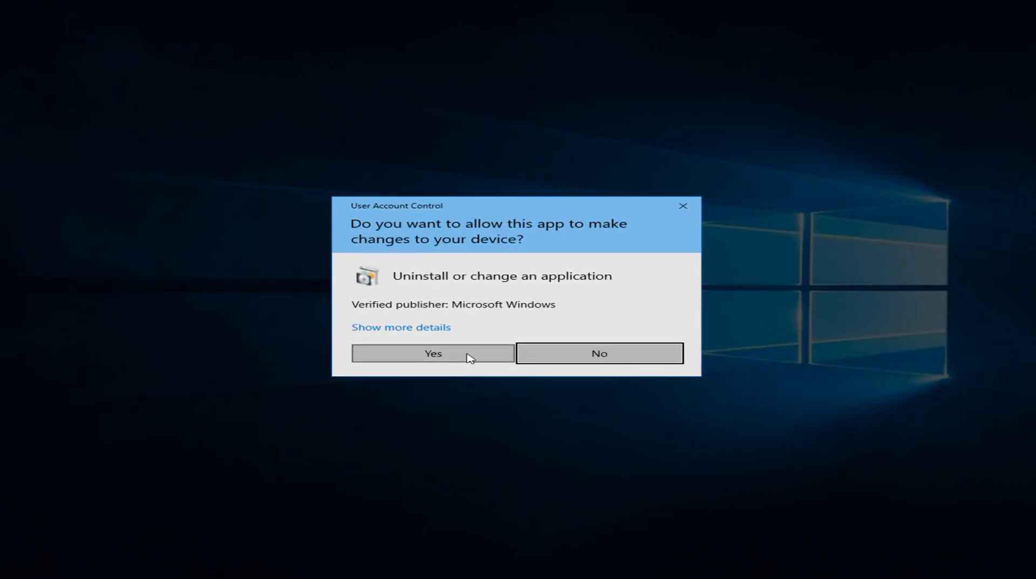
click(467, 355)
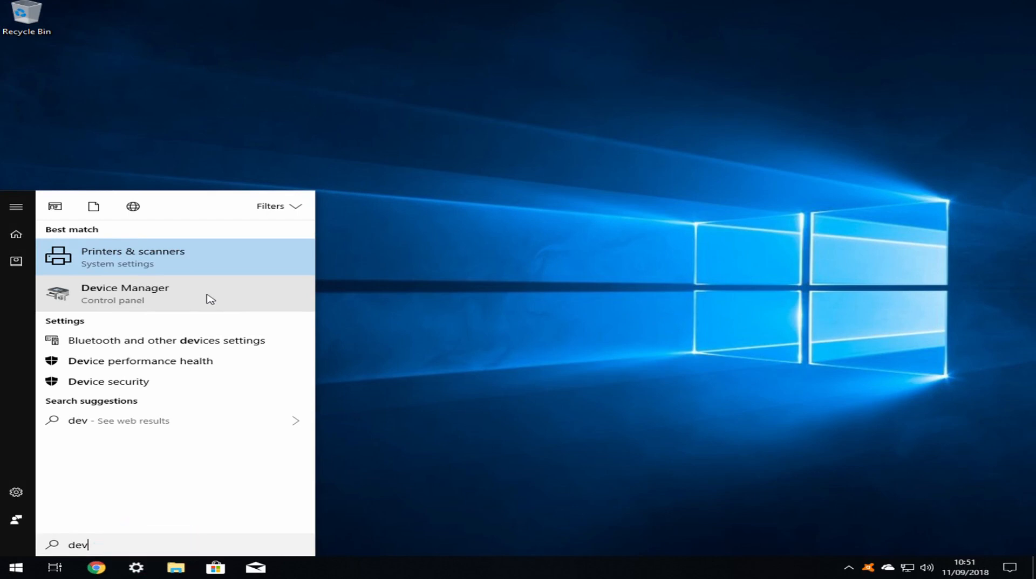
- In Device Manager, update the High Definition Audio Device driver by searching automatically for updated driver software
click(210, 300)
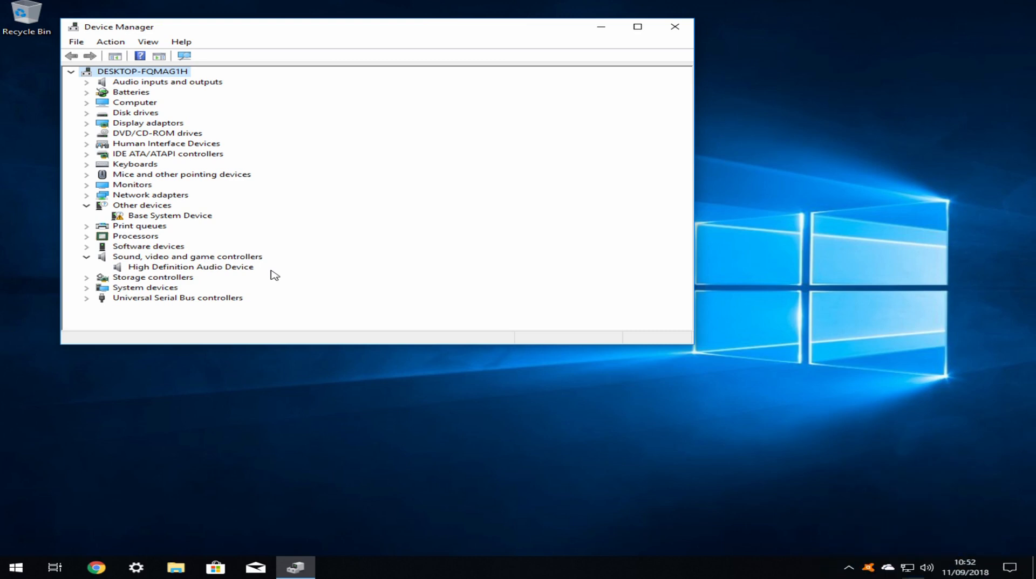
right_click(271, 270)
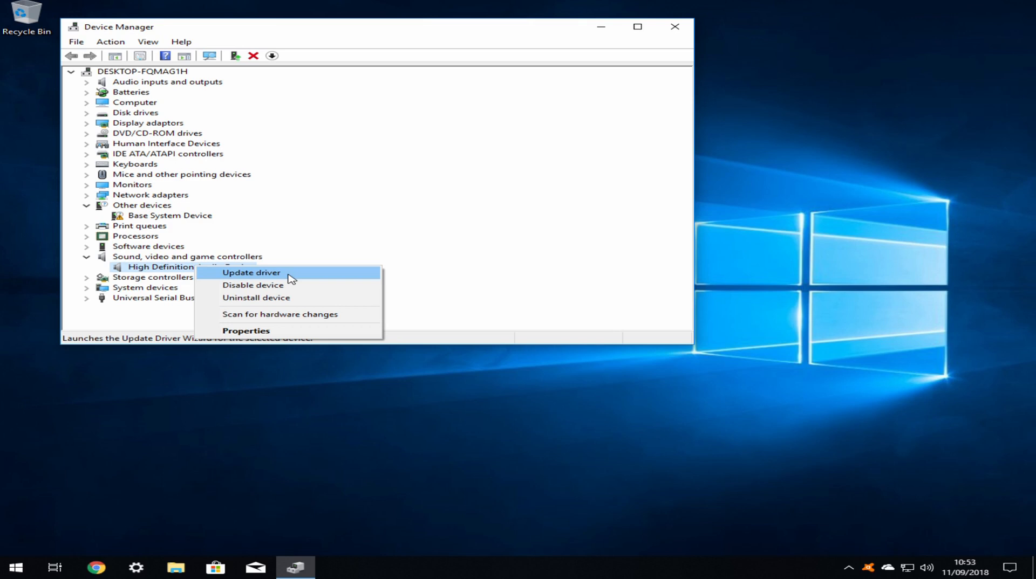
click(291, 274)
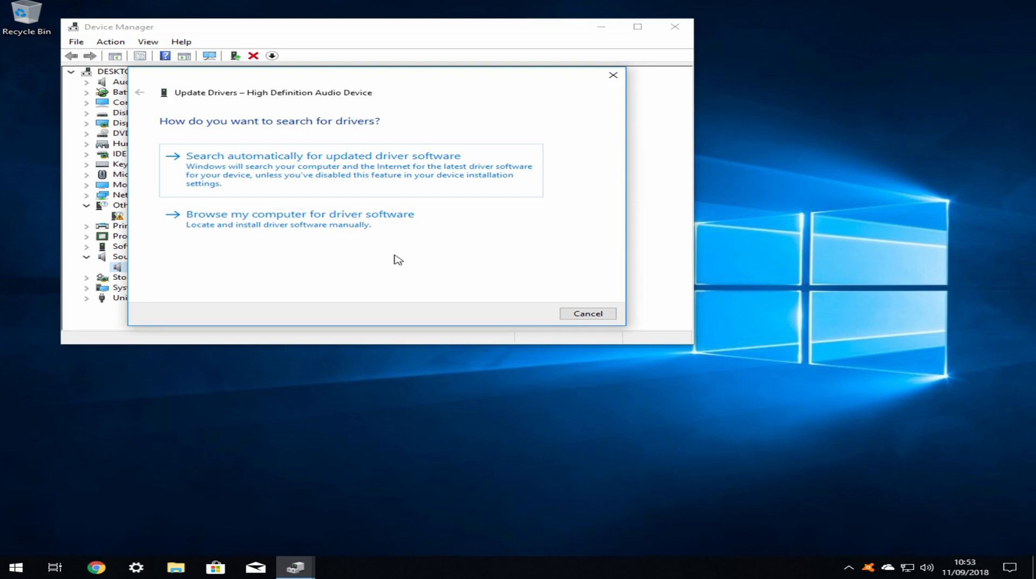
click(369, 174)
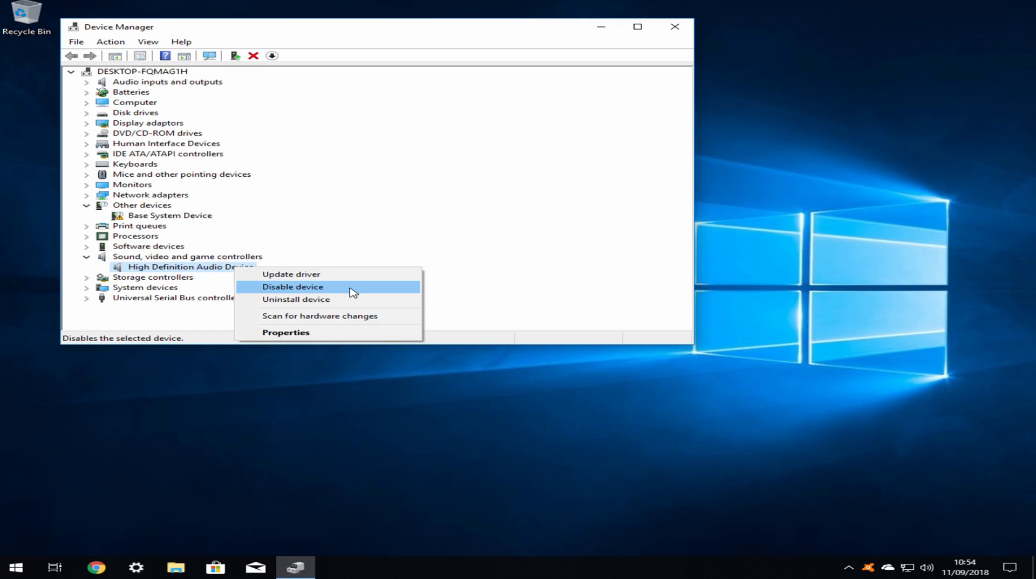
- Disable the High Definition Audio Device, confirm the change, and enable it again
click(354, 292)
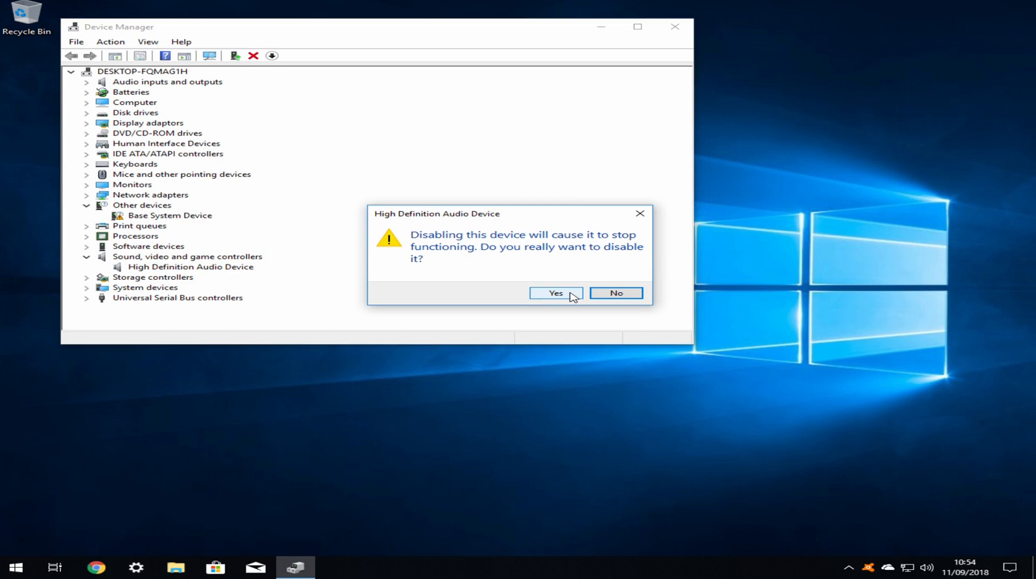
click(572, 297)
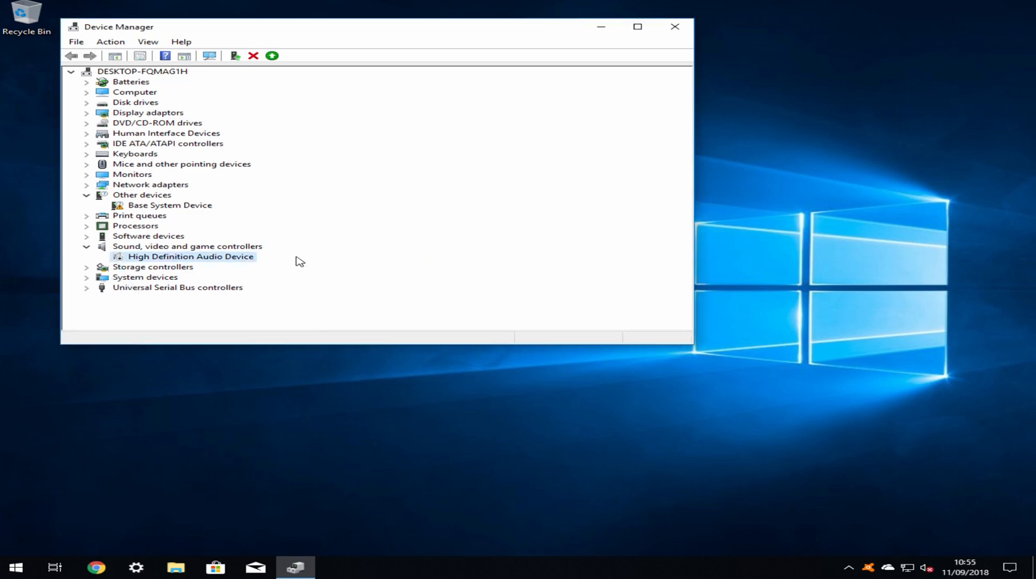
right_click(186, 257)
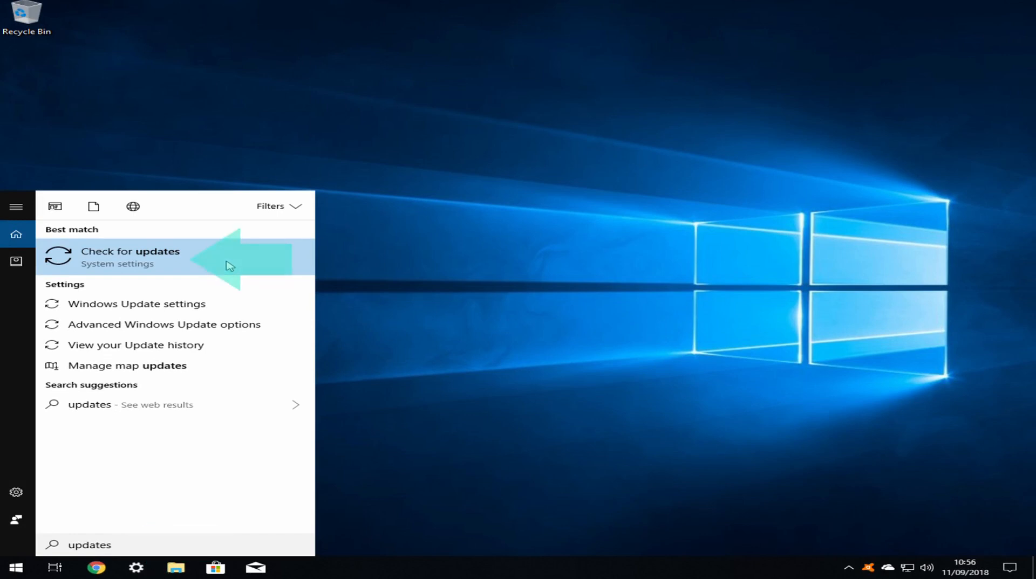
- Check for Windows updates in Settings, and start the Avast antivirus program update
key(Return)
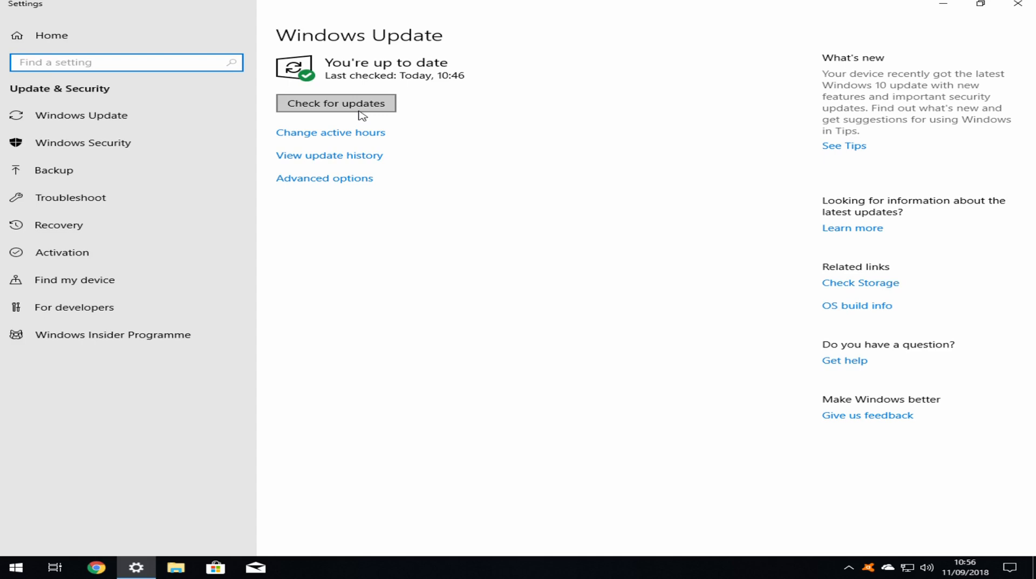
click(358, 108)
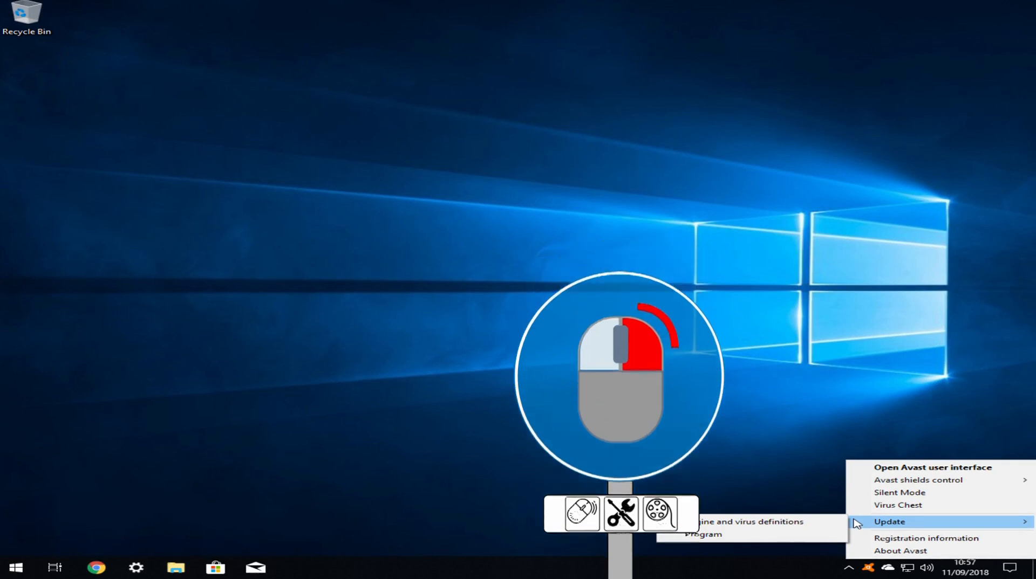
click(761, 535)
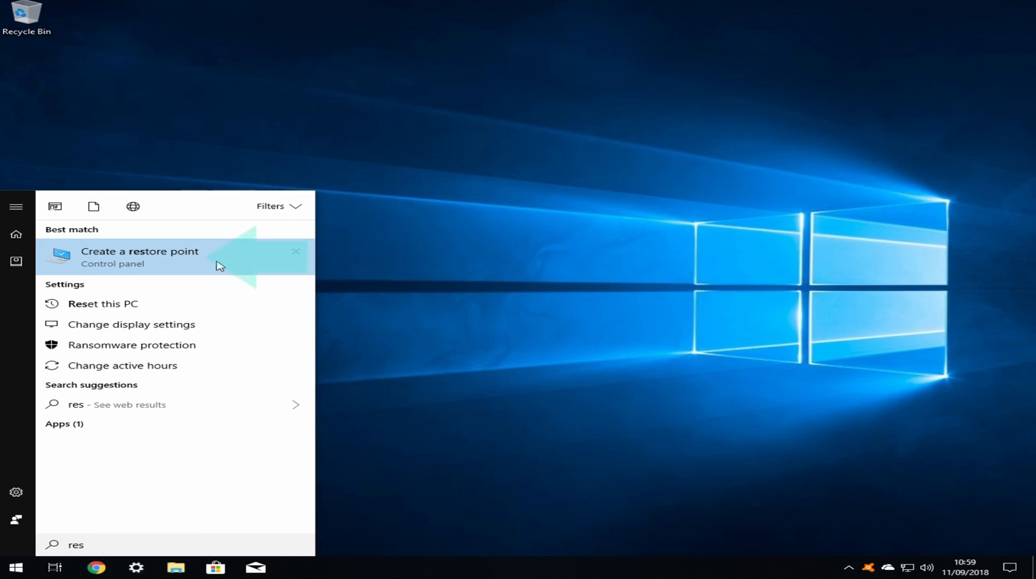
- Turn on system protection for Local Disk (C:) in the restore point settings
click(218, 267)
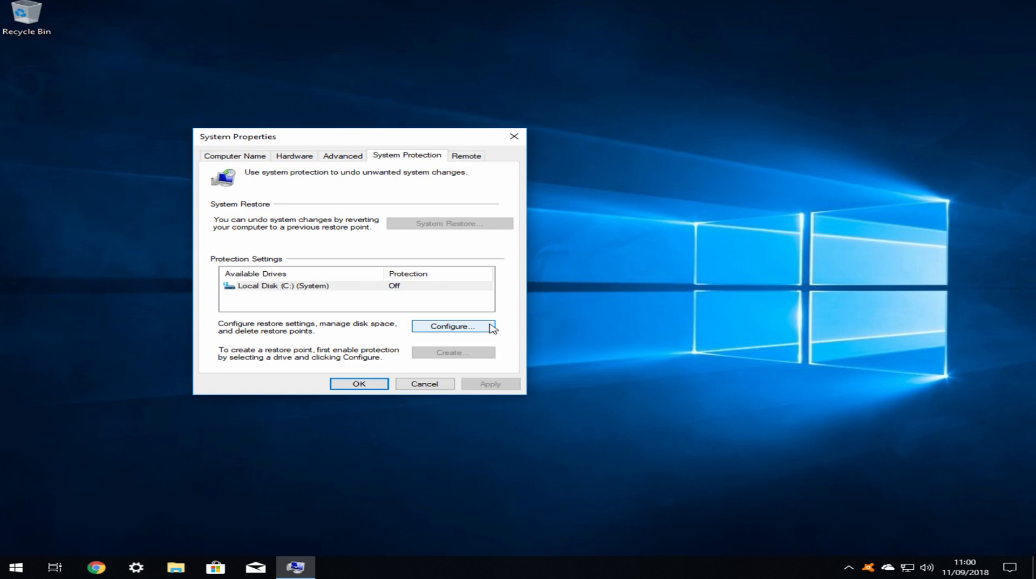
click(489, 326)
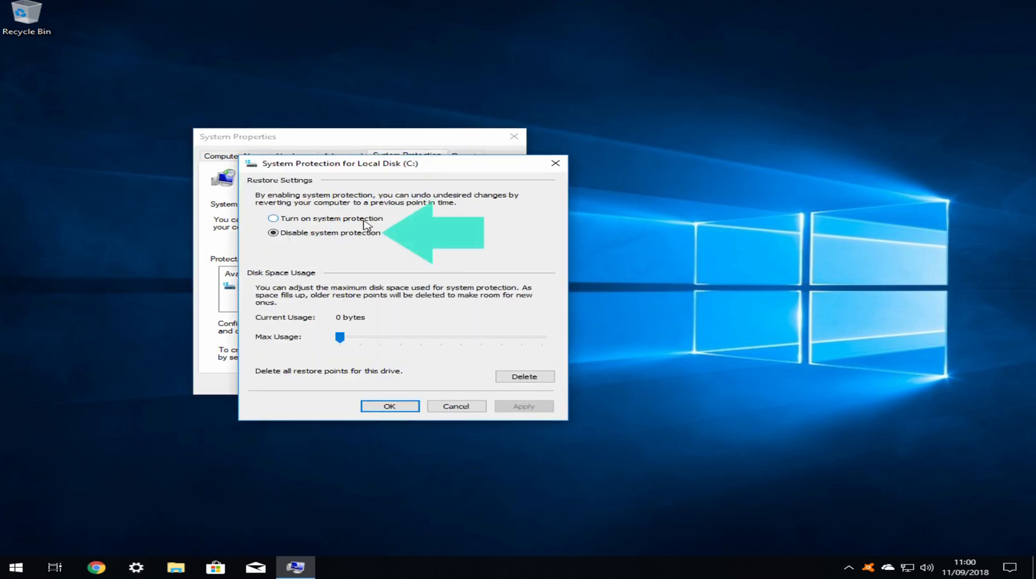
click(323, 220)
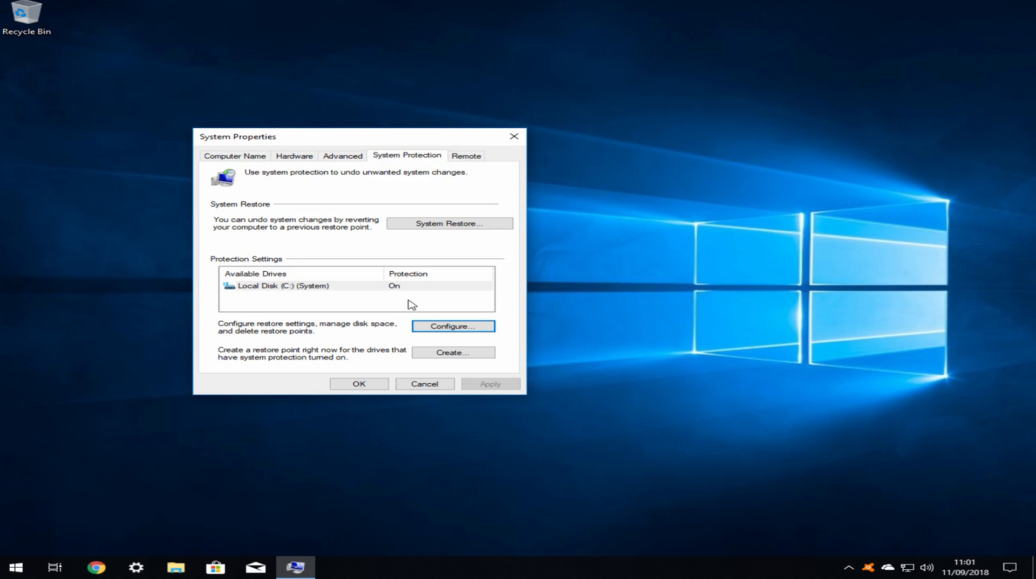
- Create a restore point described as "First Restore Point" and dismiss the completion message
click(474, 357)
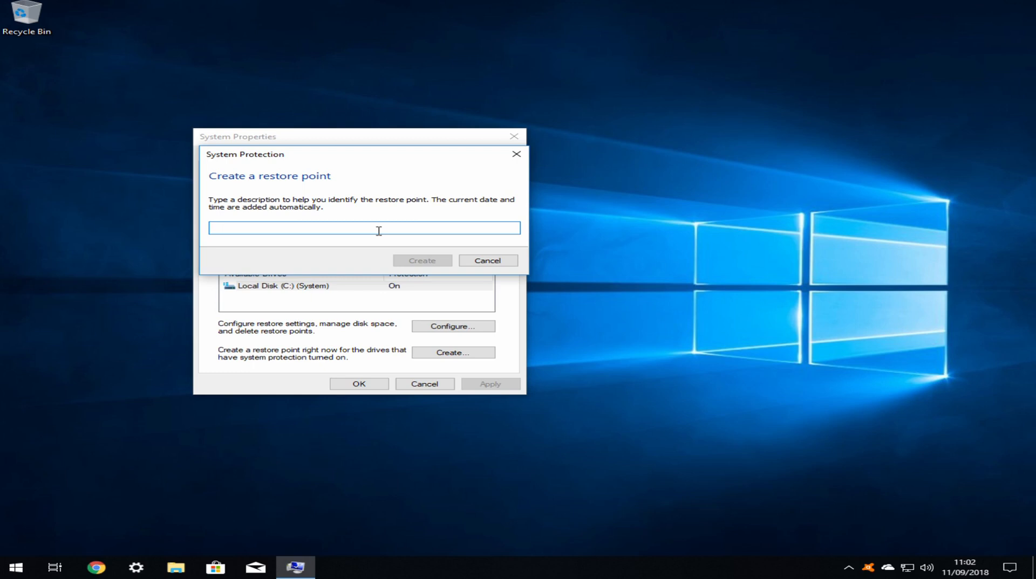
text(First Restore Point)
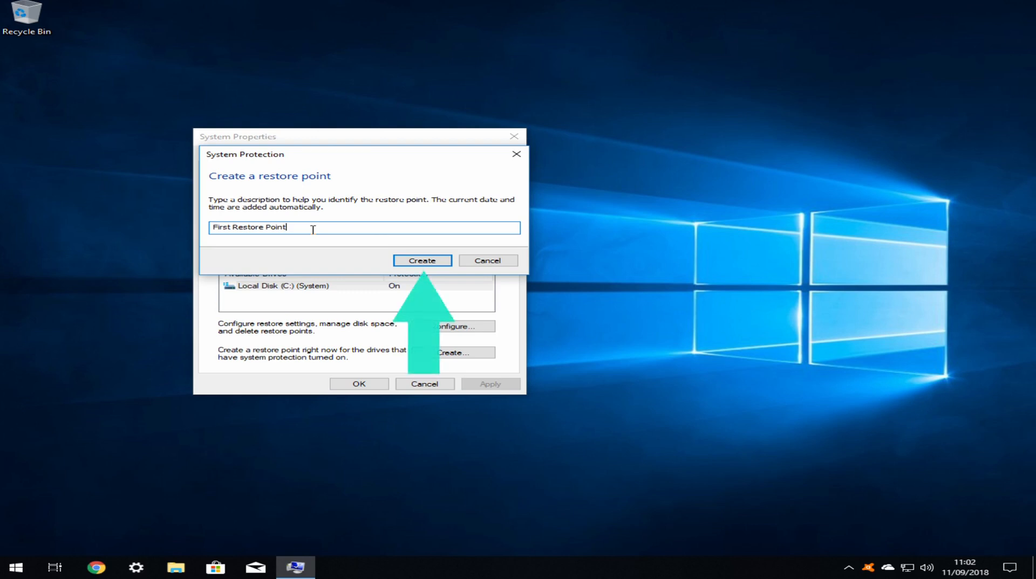
click(438, 261)
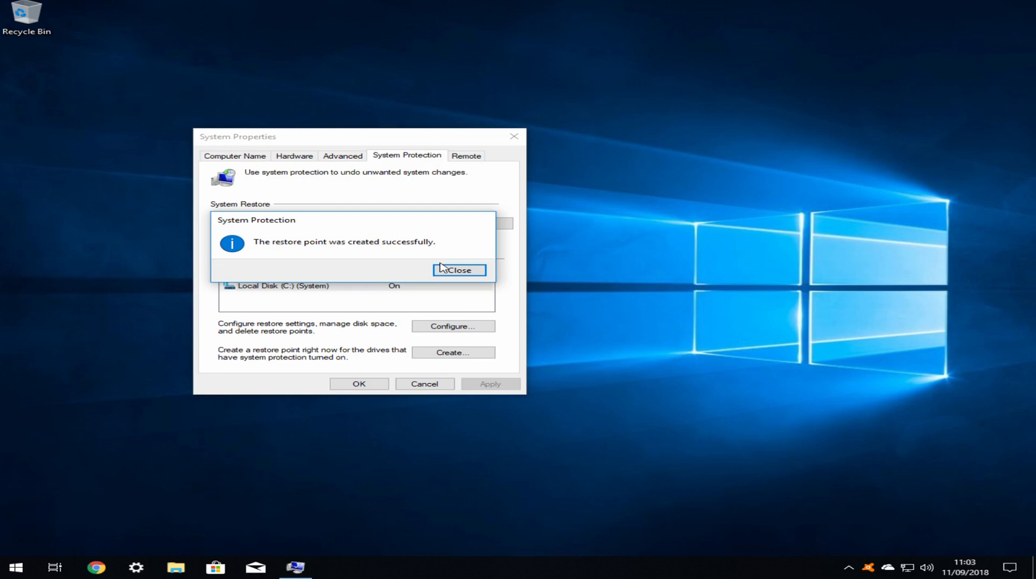
click(441, 267)
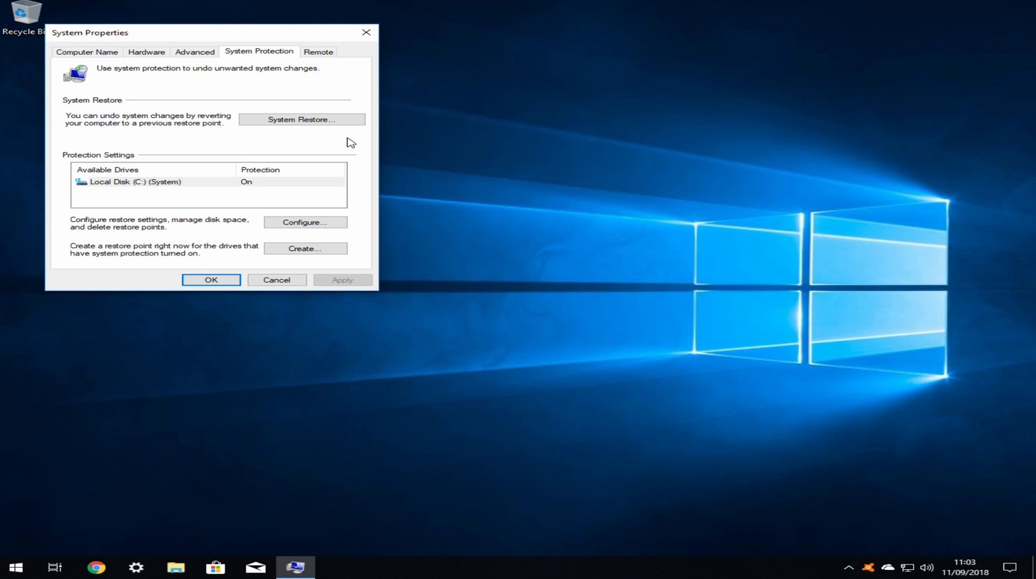
- Start System Restore, select First Restore Point, and scan it for affected programs
click(302, 119)
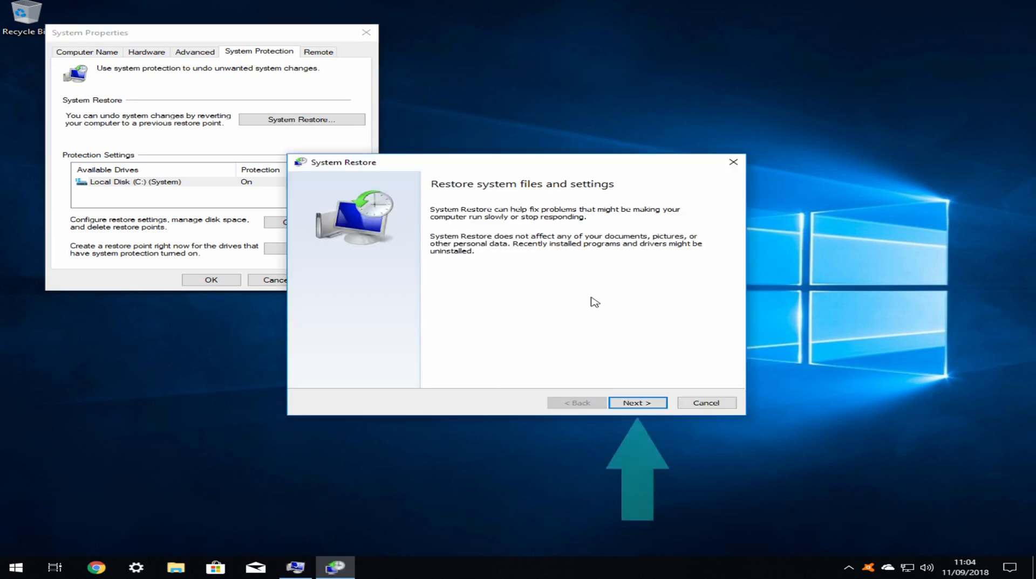
key(Return)
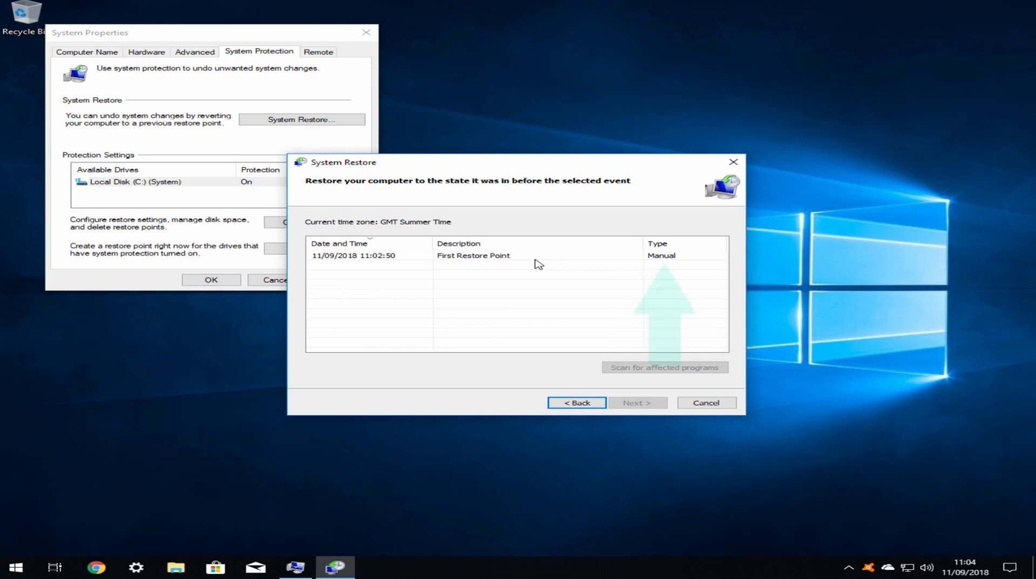
click(535, 259)
click(669, 368)
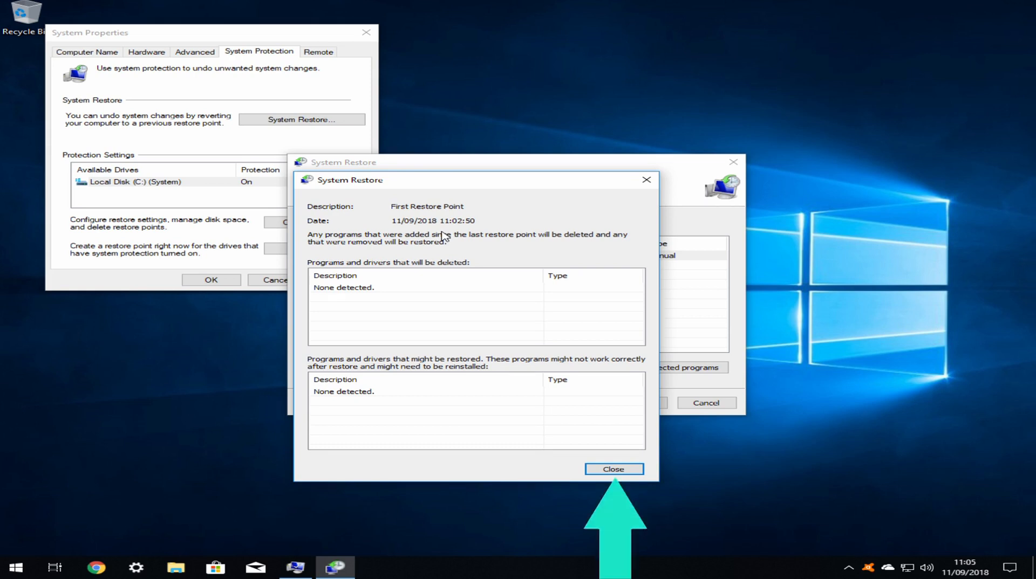
click(614, 469)
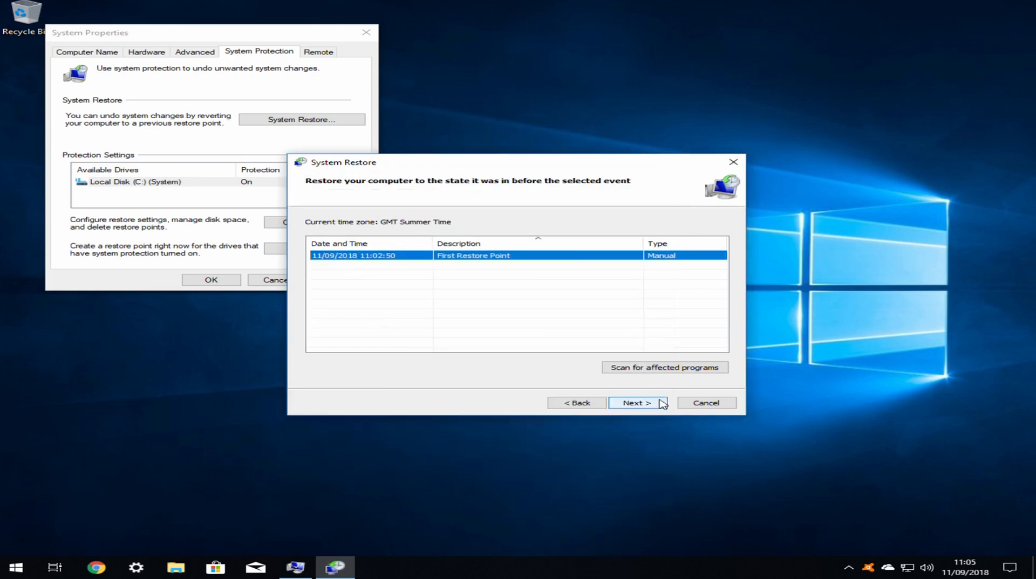
- Restore the computer to First Restore Point, confirming that the process cannot be interrupted
click(662, 405)
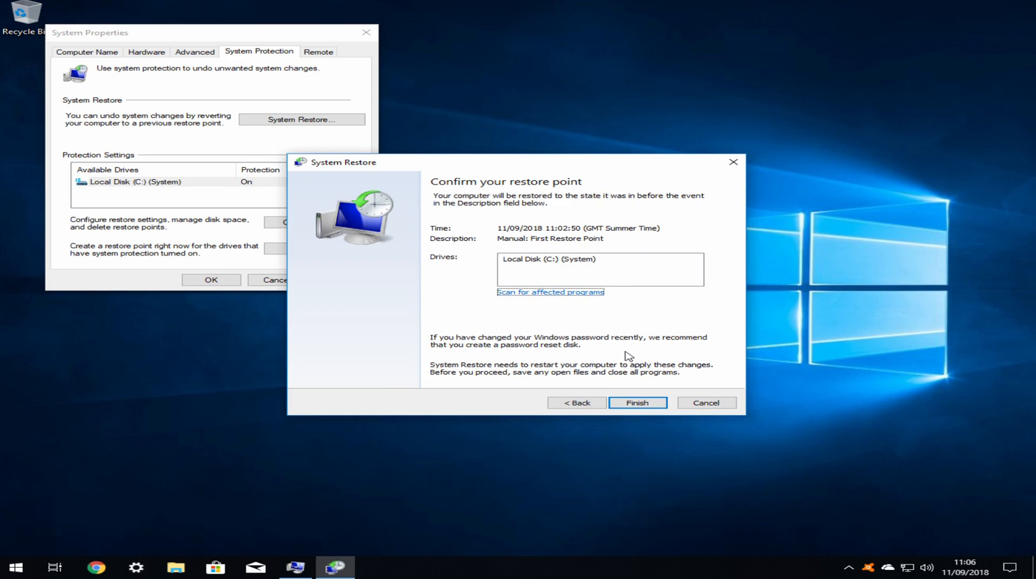
click(616, 402)
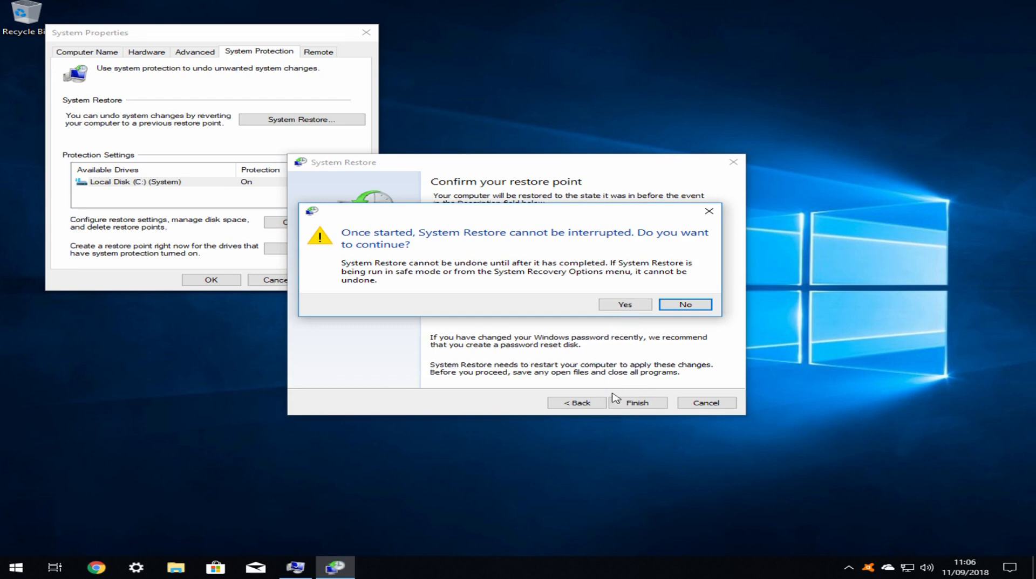
click(610, 303)
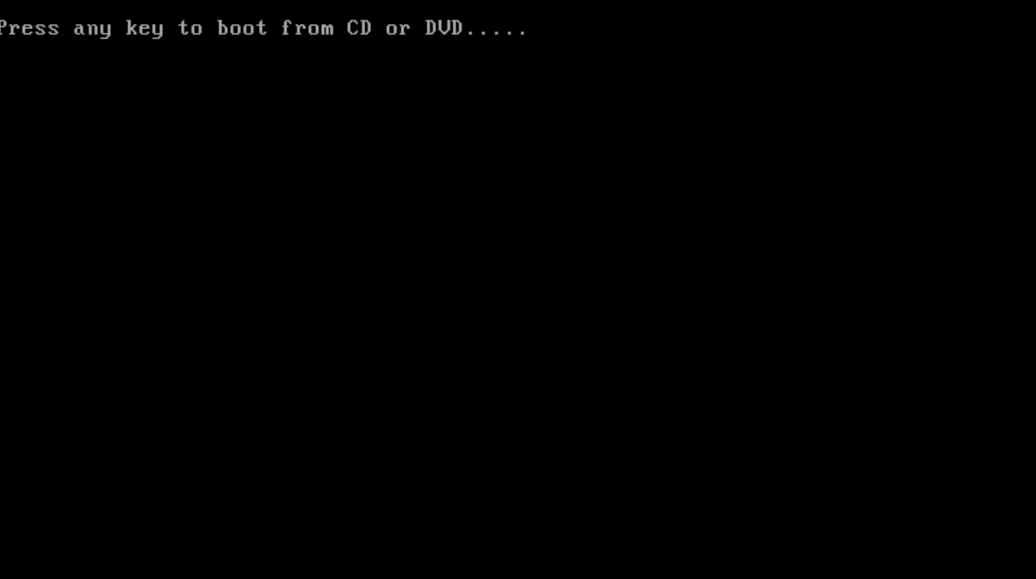
- Boot from the Windows installation disc and open System Image Recovery among the computer repair options
key(Return)
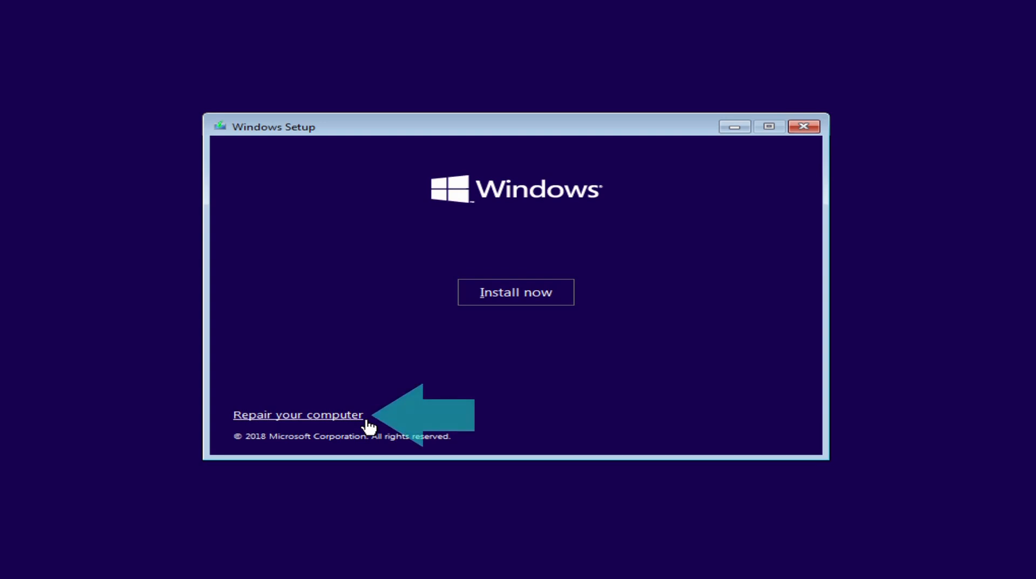
click(367, 422)
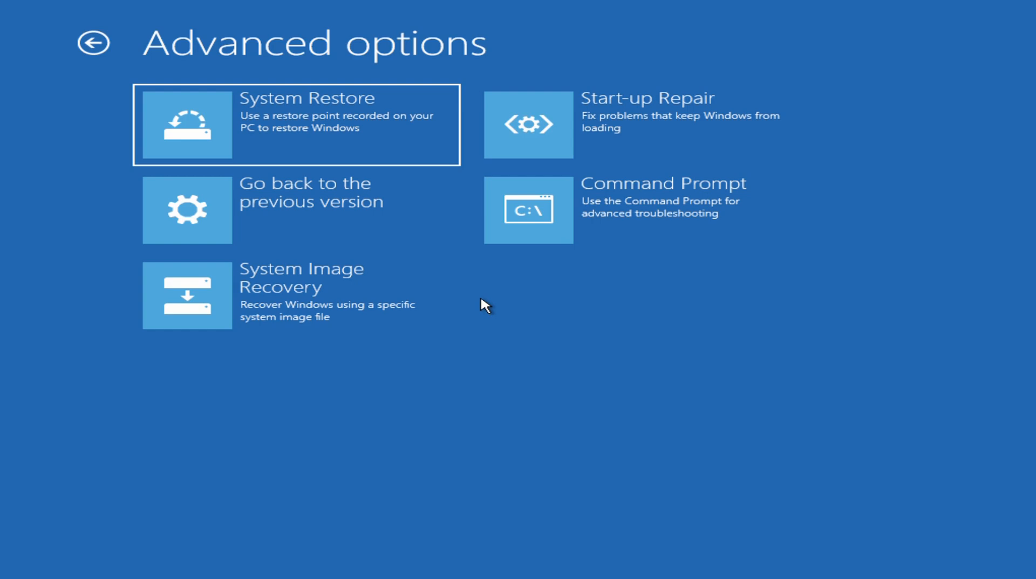
click(416, 291)
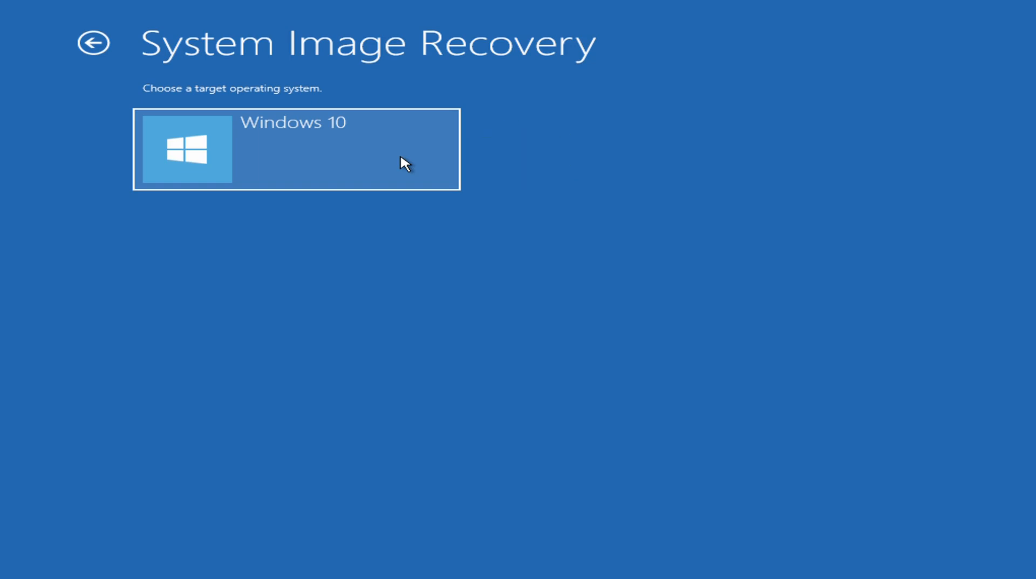
- Re-image the Windows 10 system from the latest available system image and confirm formatting the disks
click(405, 164)
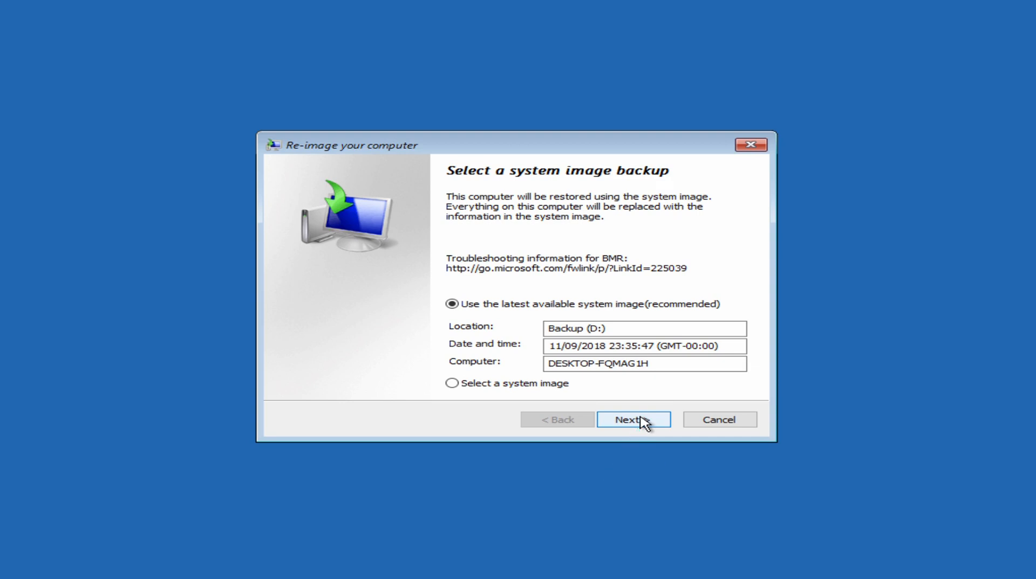
click(641, 420)
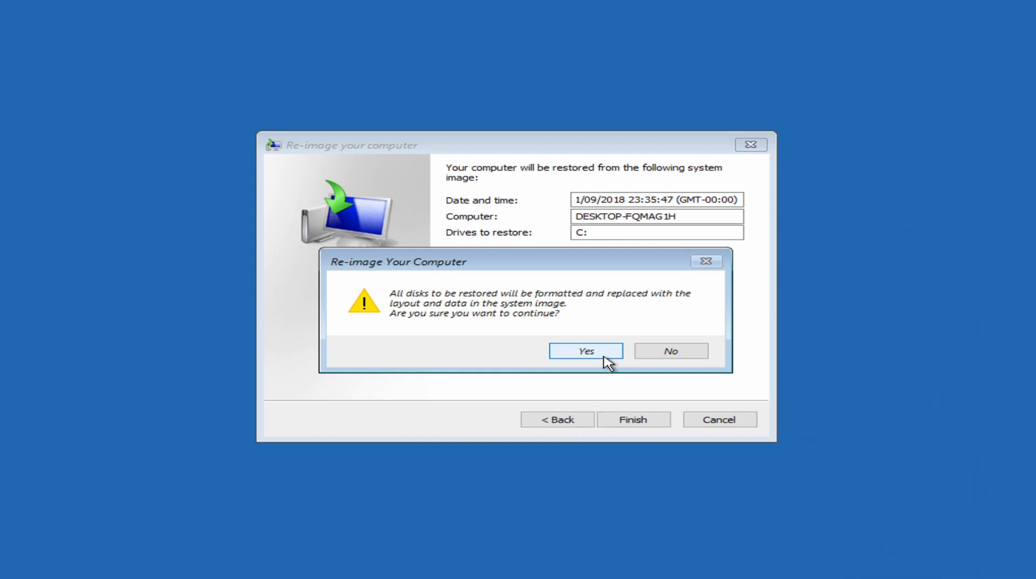
click(603, 354)
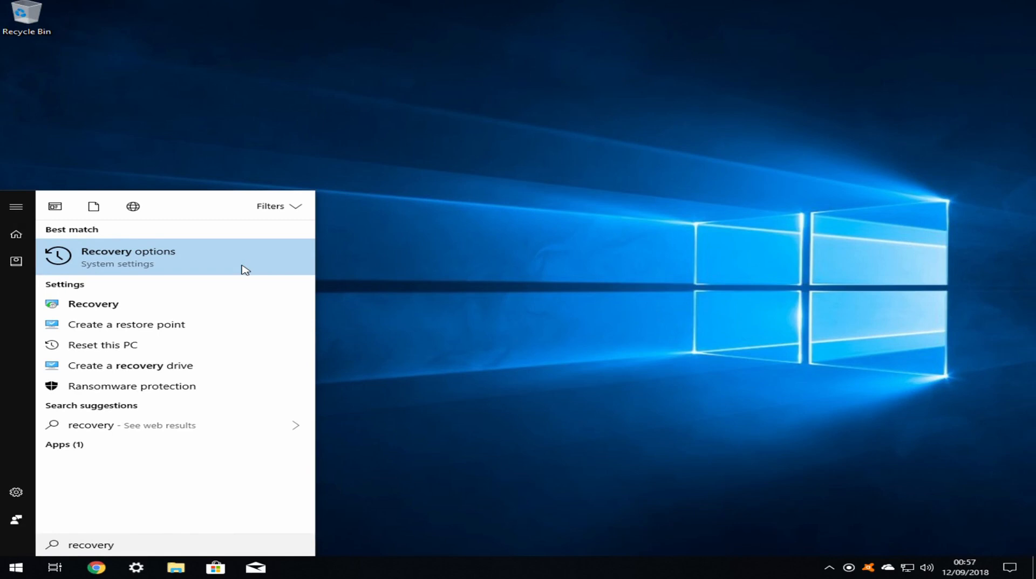
- Reset this PC from the recovery options, choosing to remove everything, and start the reset
click(245, 269)
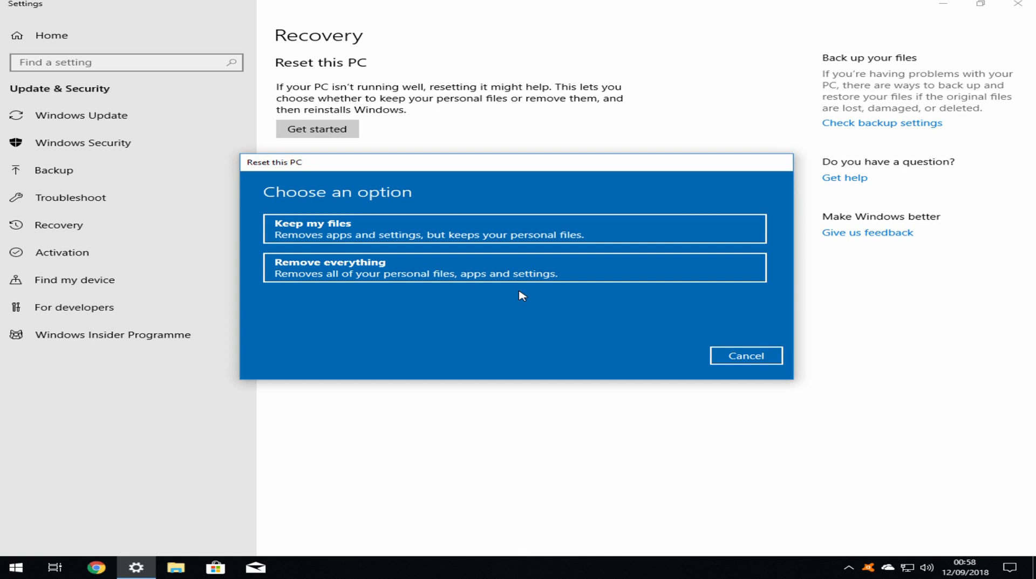
click(532, 272)
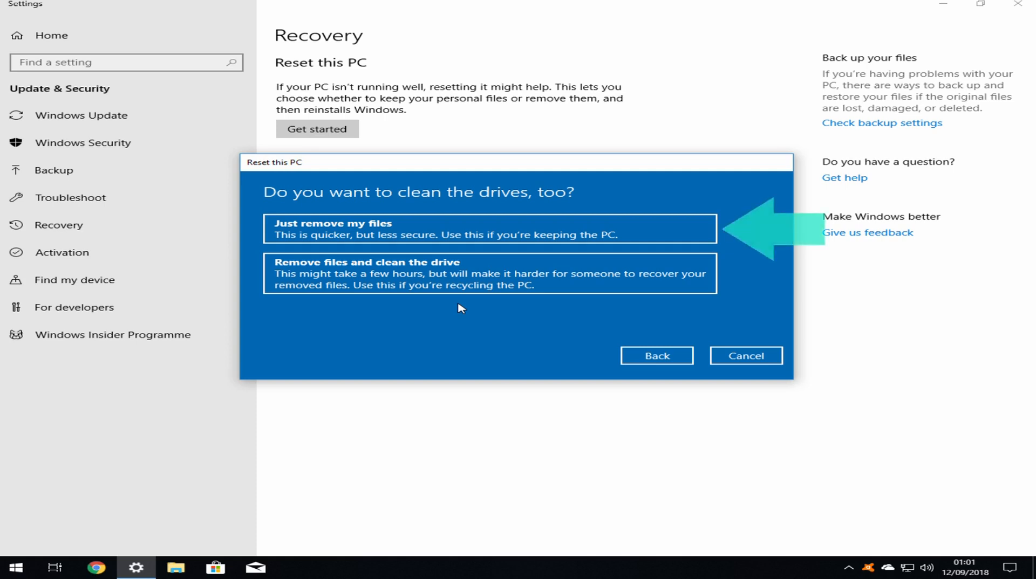
click(280, 291)
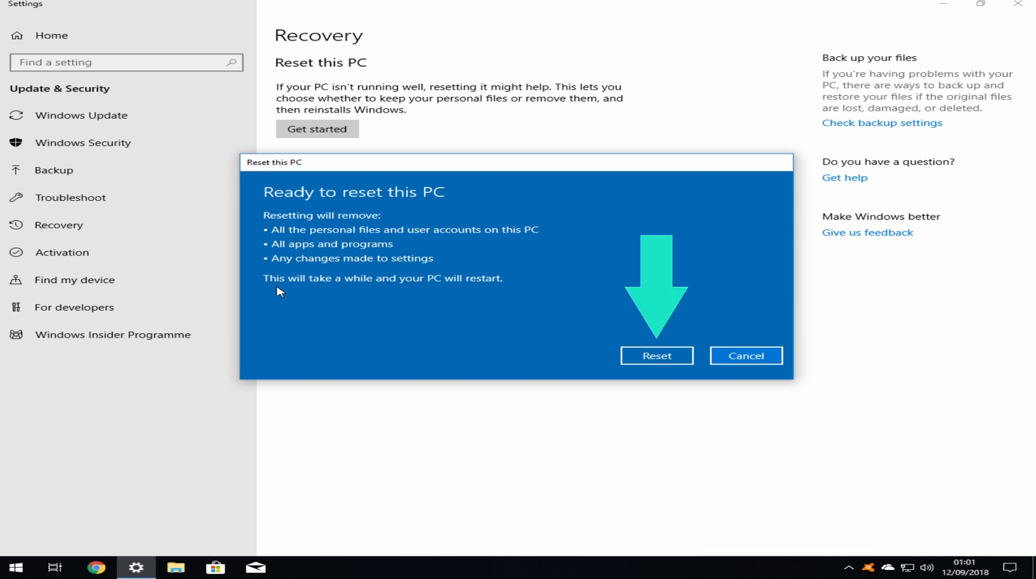
click(656, 356)
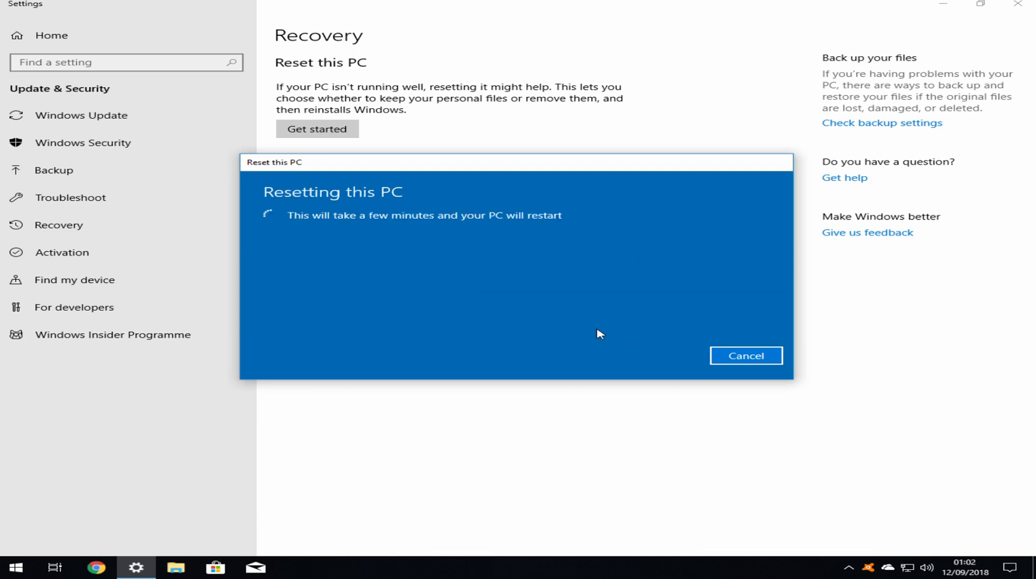